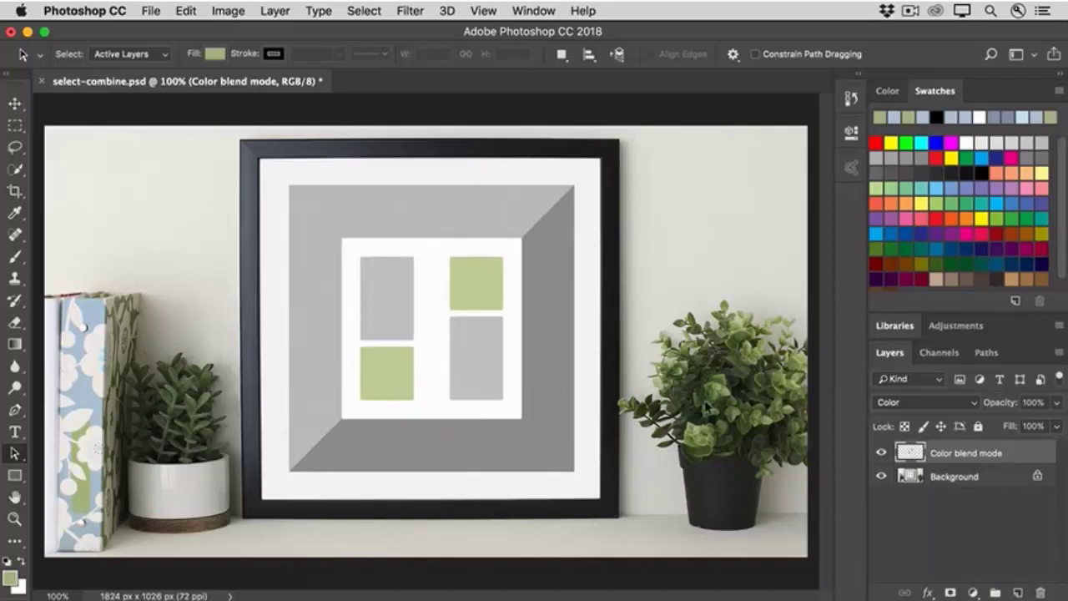
# Switch to the Rectangular Marquee tool
pyautogui.click(14, 126)
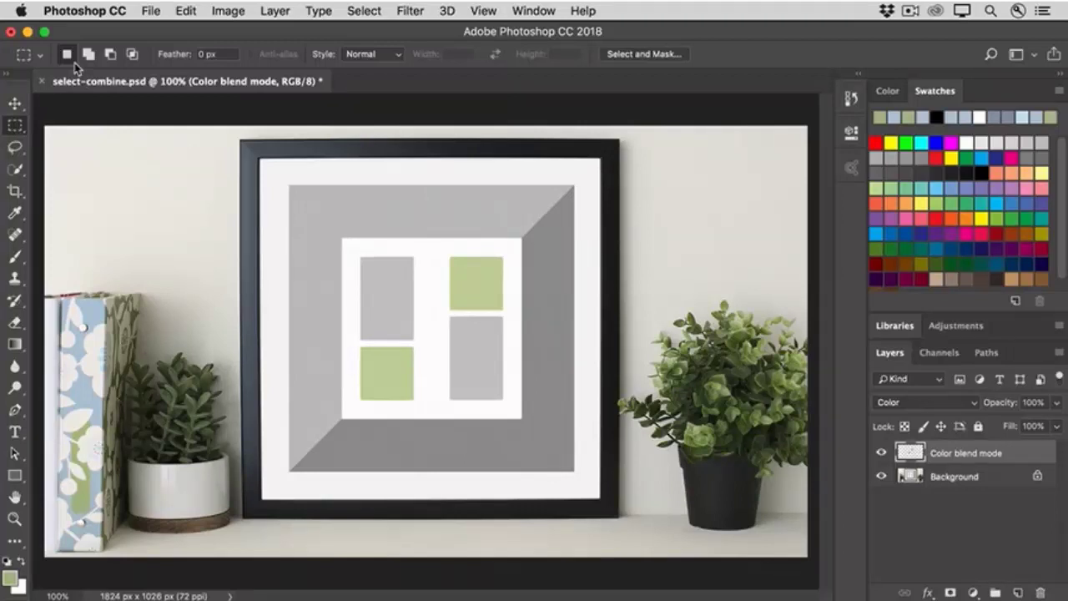
# In Add to selection mode, marquee both the lower-right and upper-left grey rectangles
pyautogui.moveTo(377, 174); pyautogui.dragTo(468, 242)
pyautogui.click(523, 204)
pyautogui.click(88, 55)
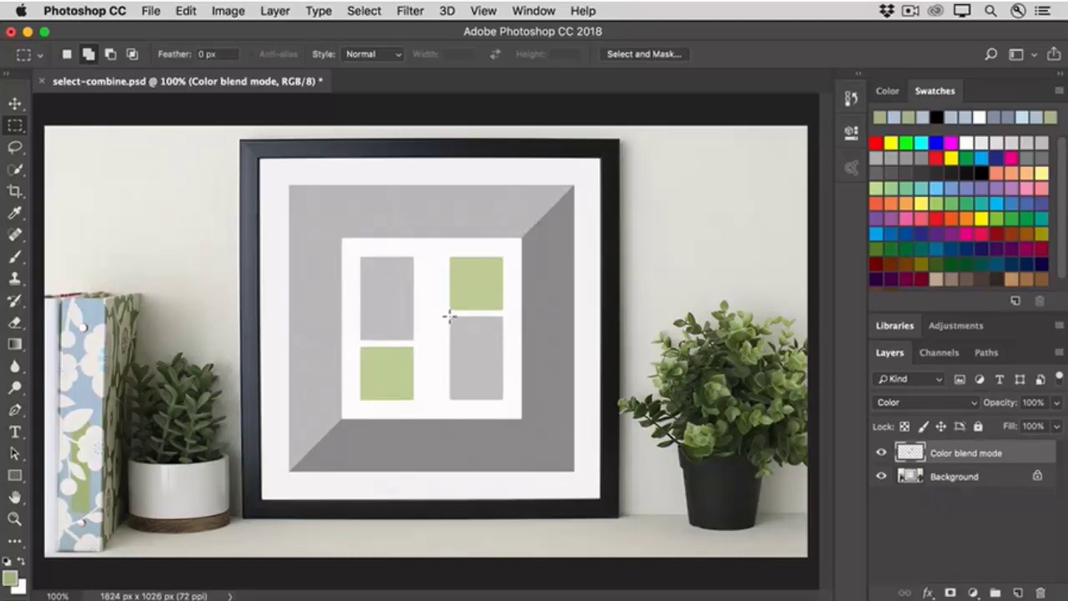
pyautogui.moveTo(450, 316); pyautogui.dragTo(501, 400)
pyautogui.moveTo(360, 258); pyautogui.dragTo(403, 328)
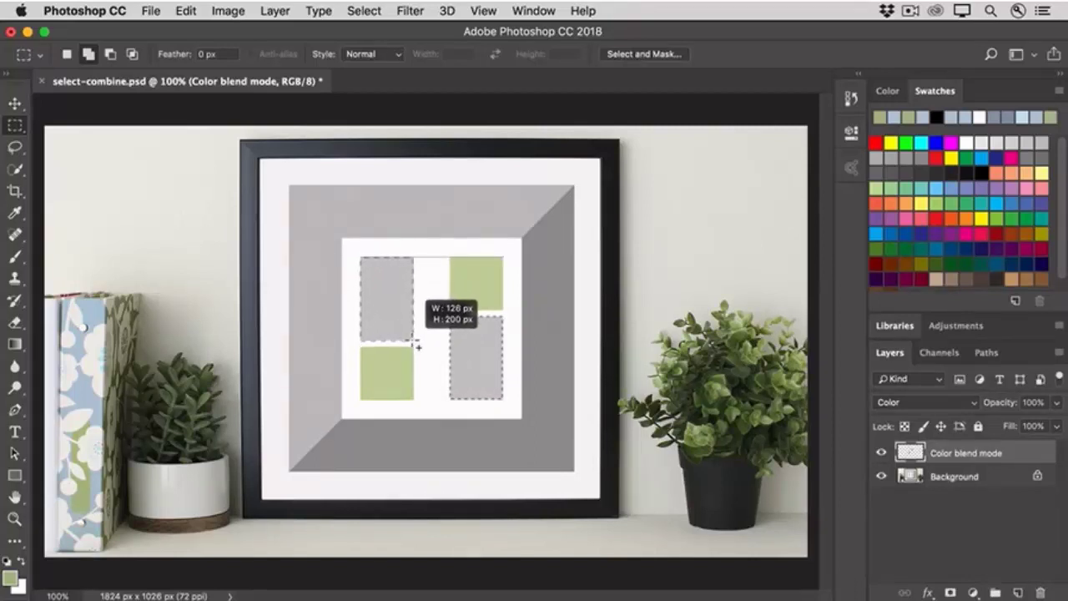
pyautogui.moveTo(416, 343); pyautogui.dragTo(417, 344)
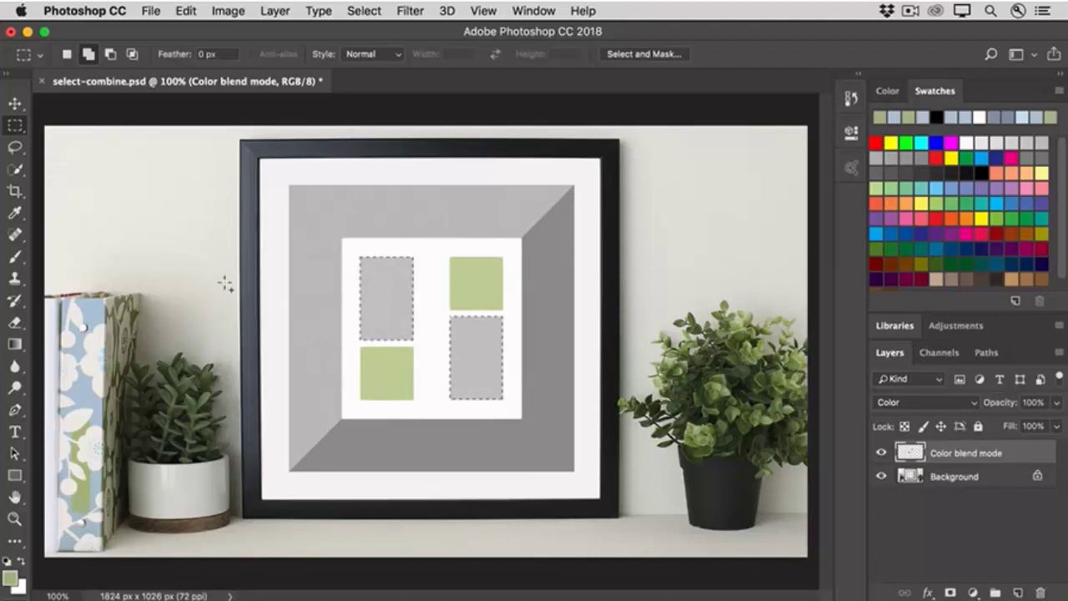
# Sample the binder's light blue, fill both selected rectangles with it, and deselect
pyautogui.click(16, 215)
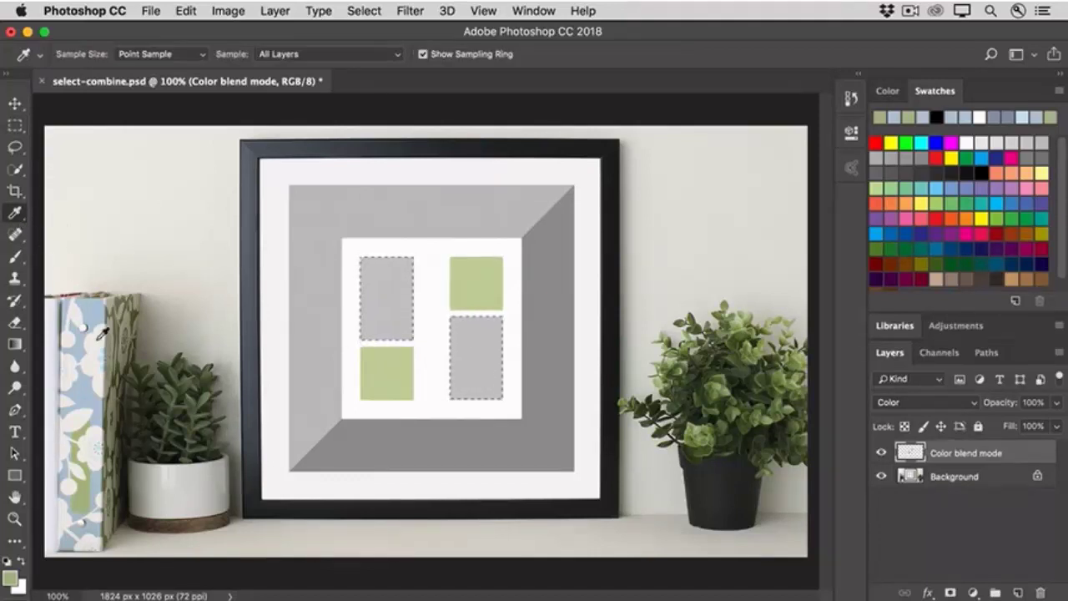
pyautogui.click(98, 474)
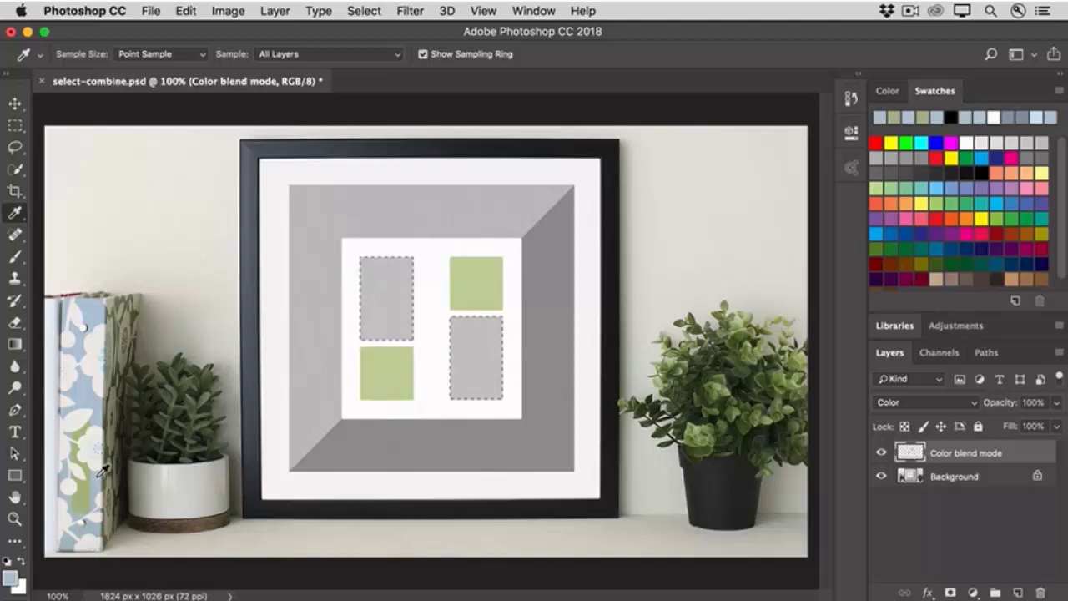
pyautogui.hotkey('alt', 'BackSpace')
pyautogui.press('super+d')
# Select the grey border band in Subtract mode, fill it light blue, and deselect
pyautogui.click(14, 127)
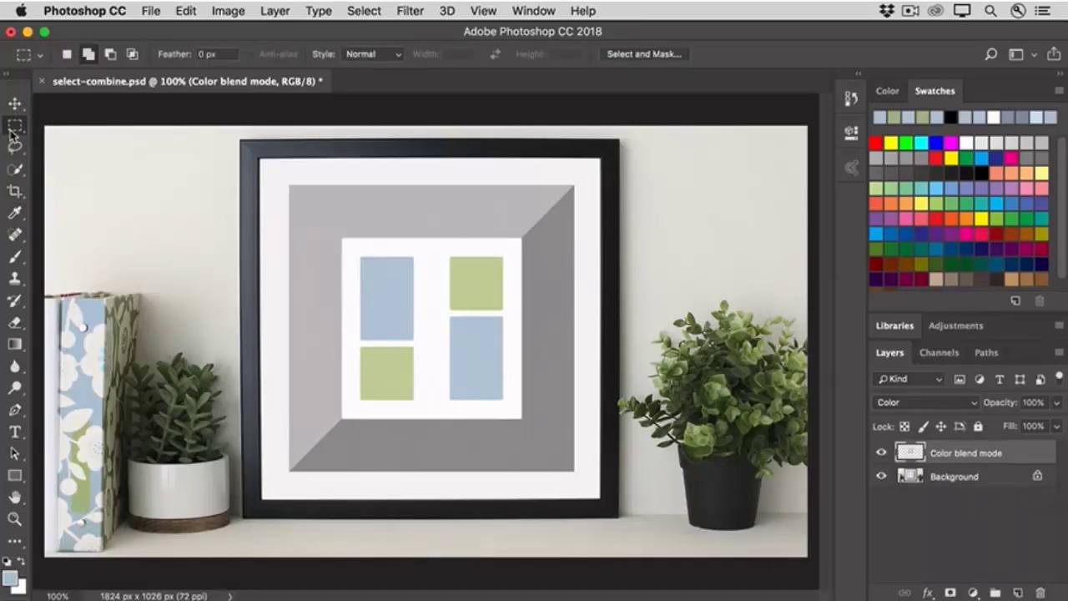
pyautogui.click(109, 58)
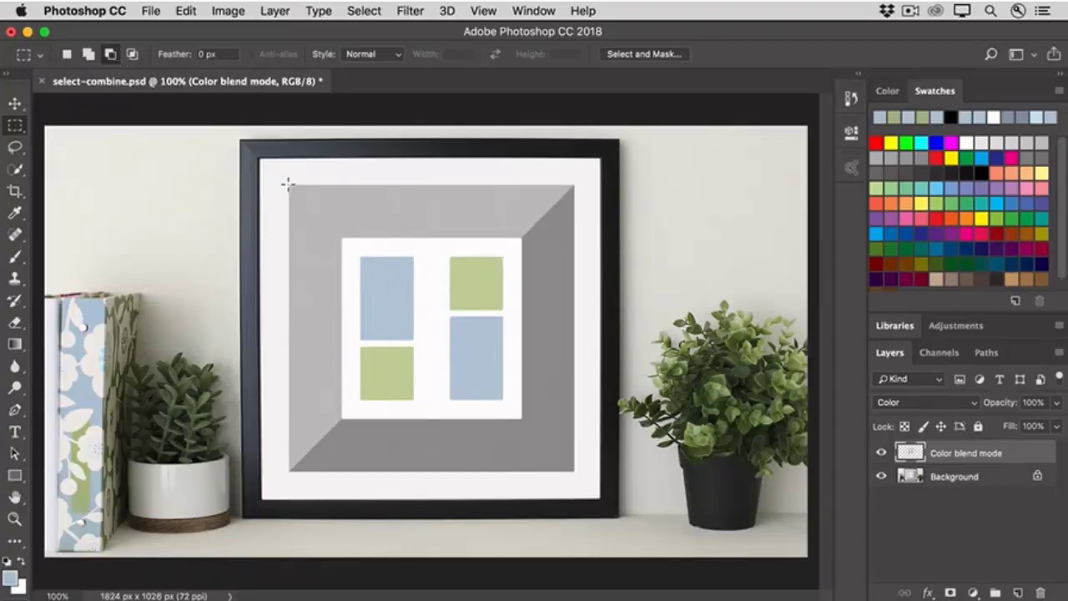
pyautogui.moveTo(288, 183); pyautogui.dragTo(573, 470)
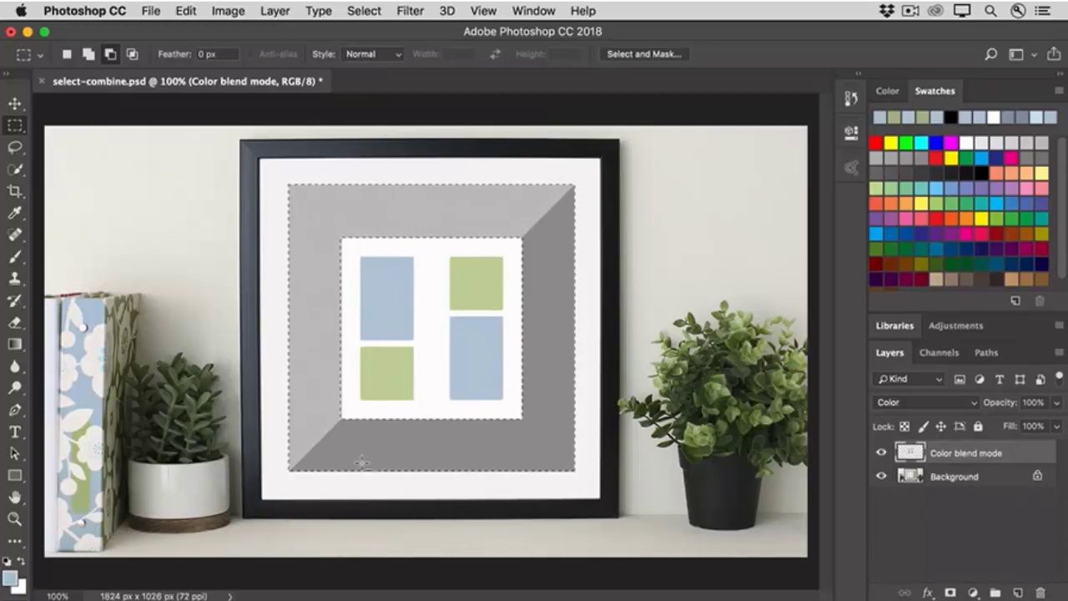
pyautogui.hotkey('alt', 'BackSpace')
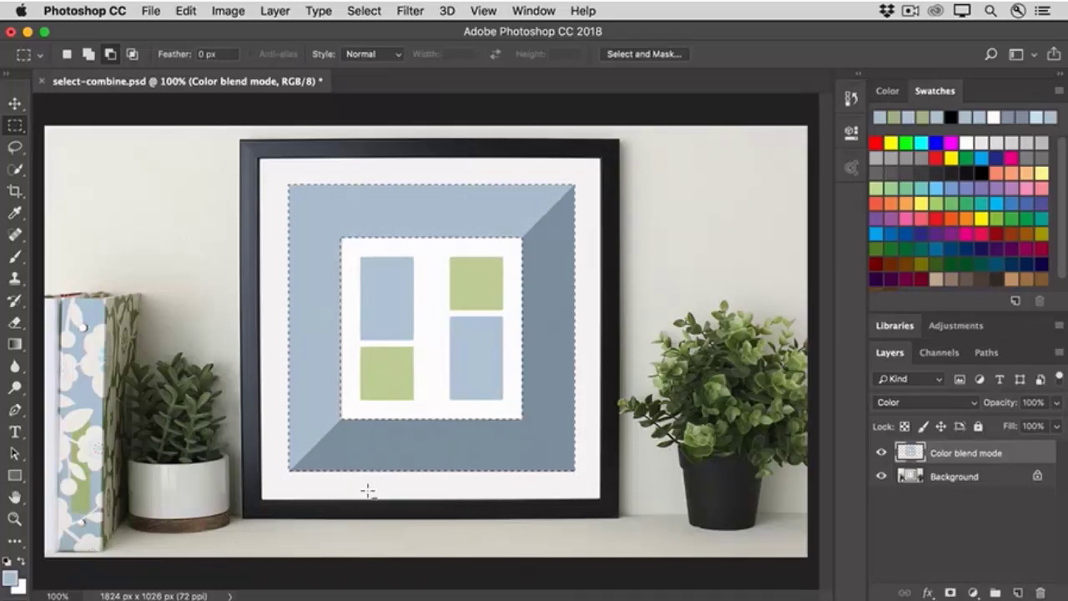
pyautogui.hotkey('ctrl', 'd')
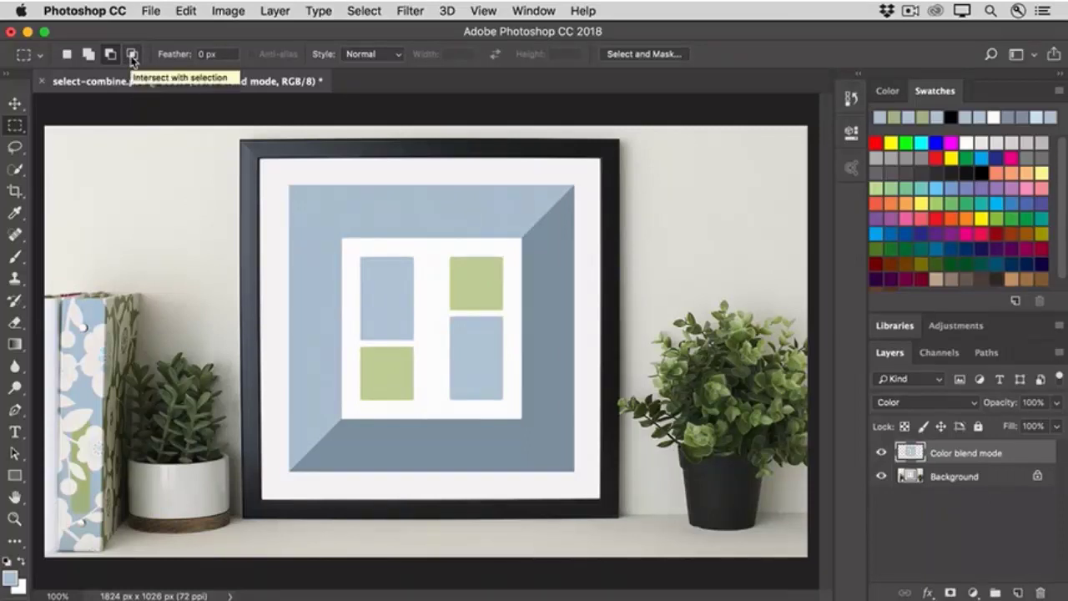
# Set Intersect mode and select a single-pixel column between the inner rectangles
pyautogui.click(131, 55)
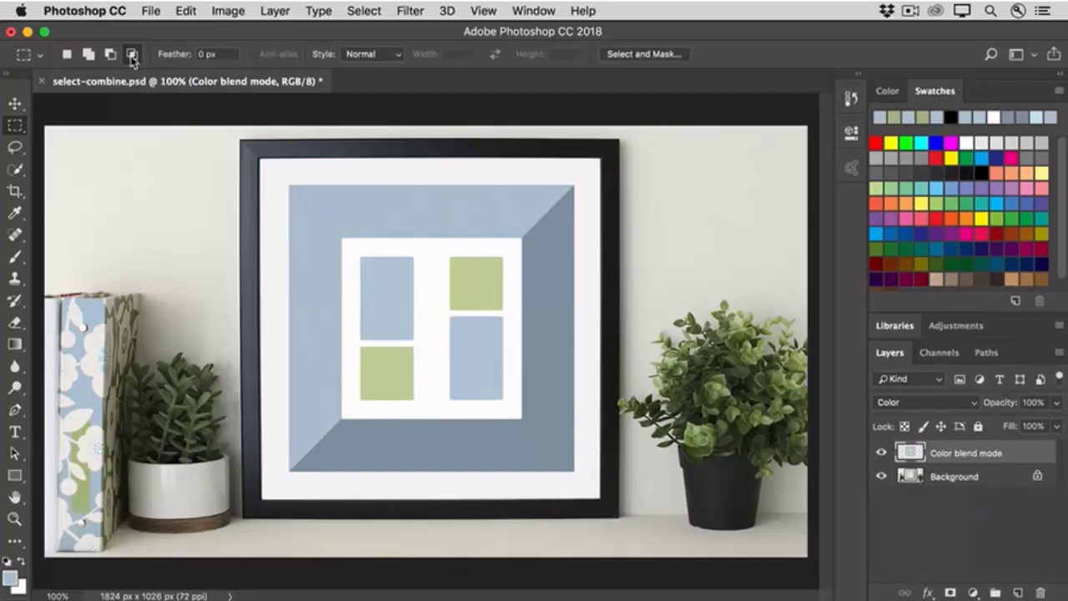
pyautogui.click(15, 127)
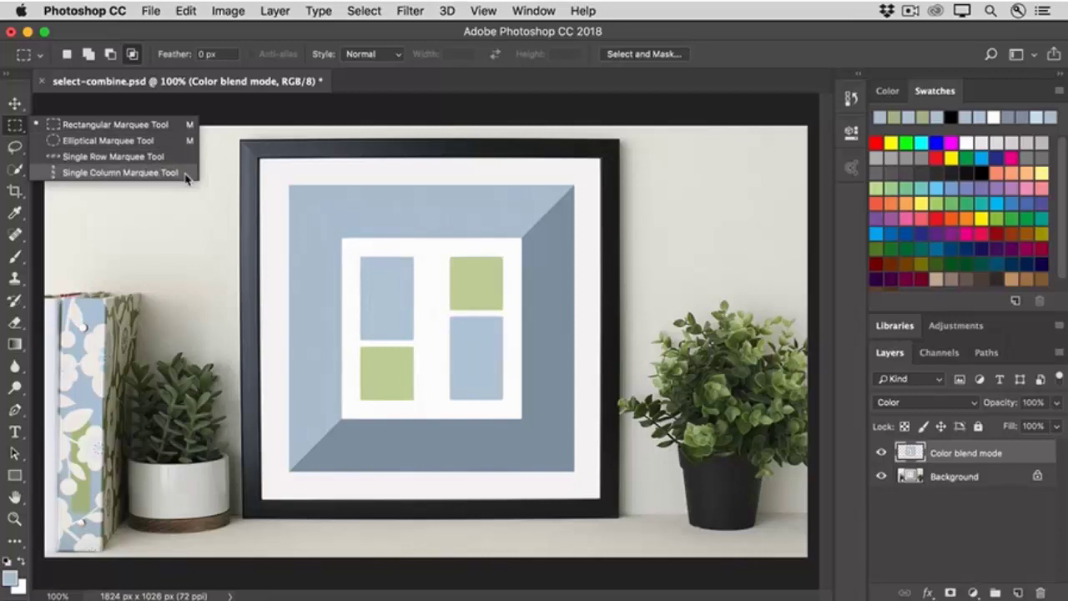
pyautogui.click(121, 173)
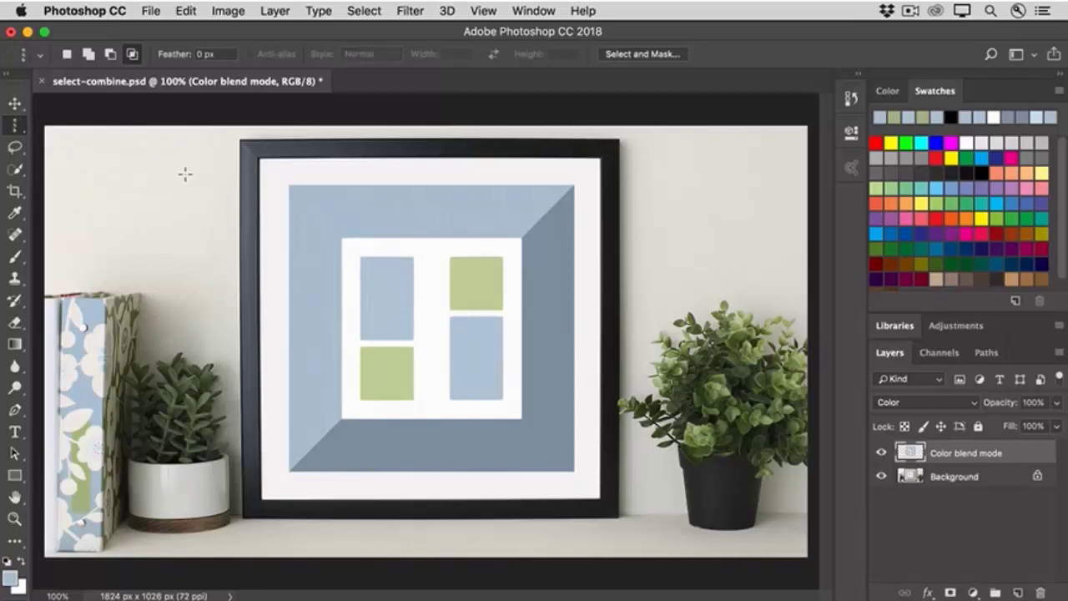
pyautogui.click(431, 263)
# Intersect the column with a rectangle over the white square to trim it
pyautogui.moveTo(22, 132); pyautogui.dragTo(73, 125)
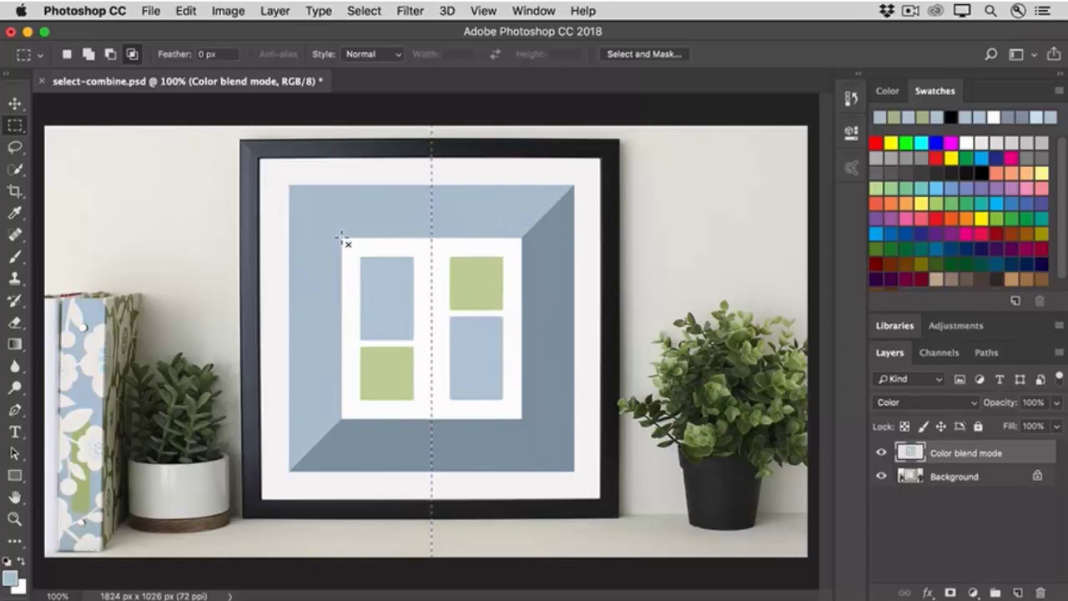
pyautogui.moveTo(342, 240); pyautogui.dragTo(524, 426)
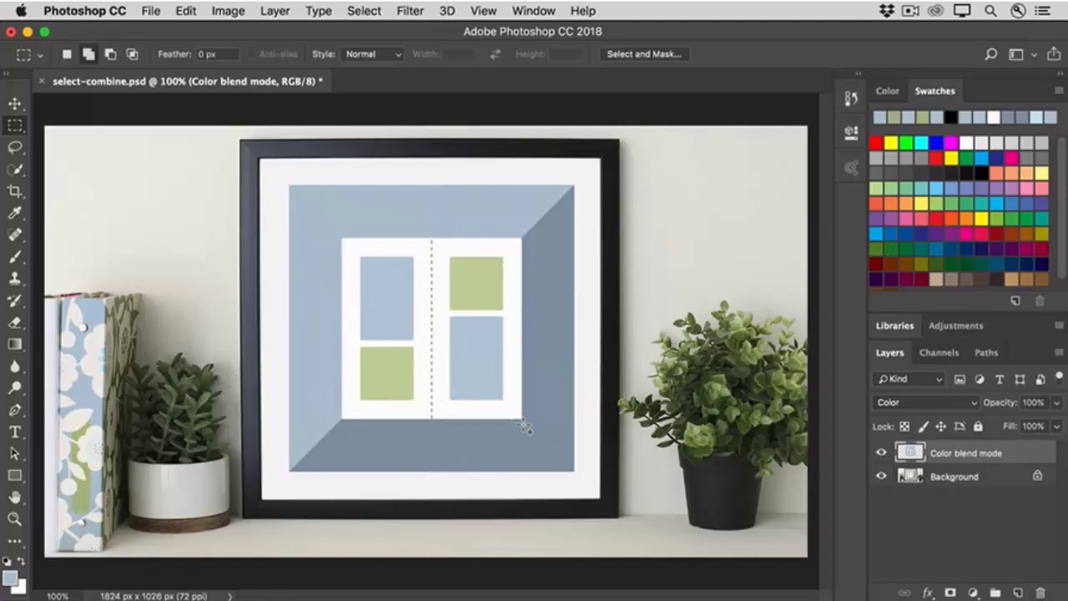
pyautogui.hotkey('shift', 'alt')
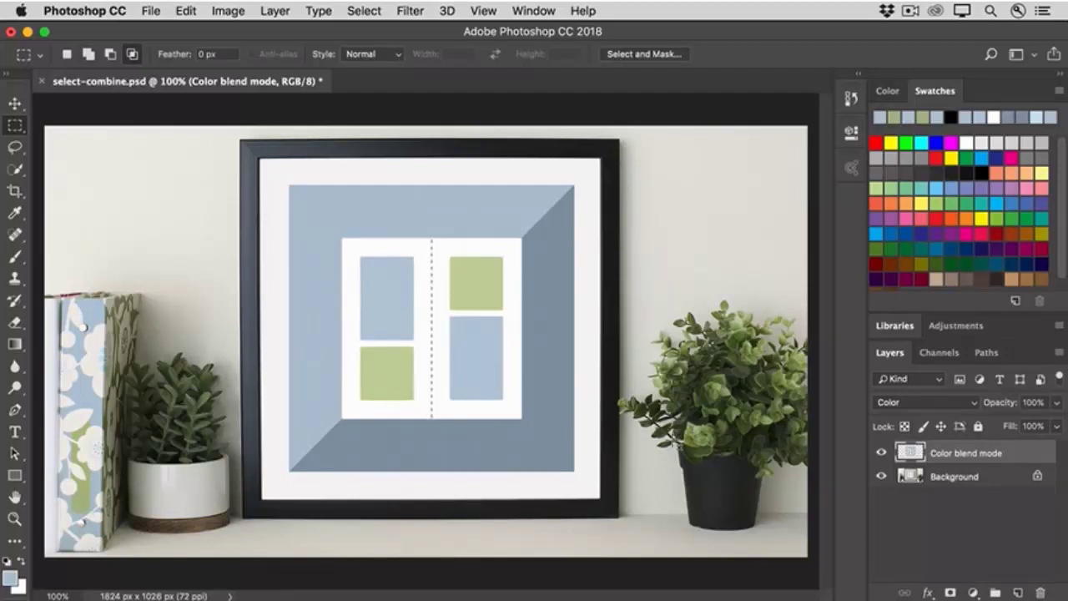
# On the Background layer, stroke the line selection 3 px in the binder's light blue
pyautogui.click(977, 482)
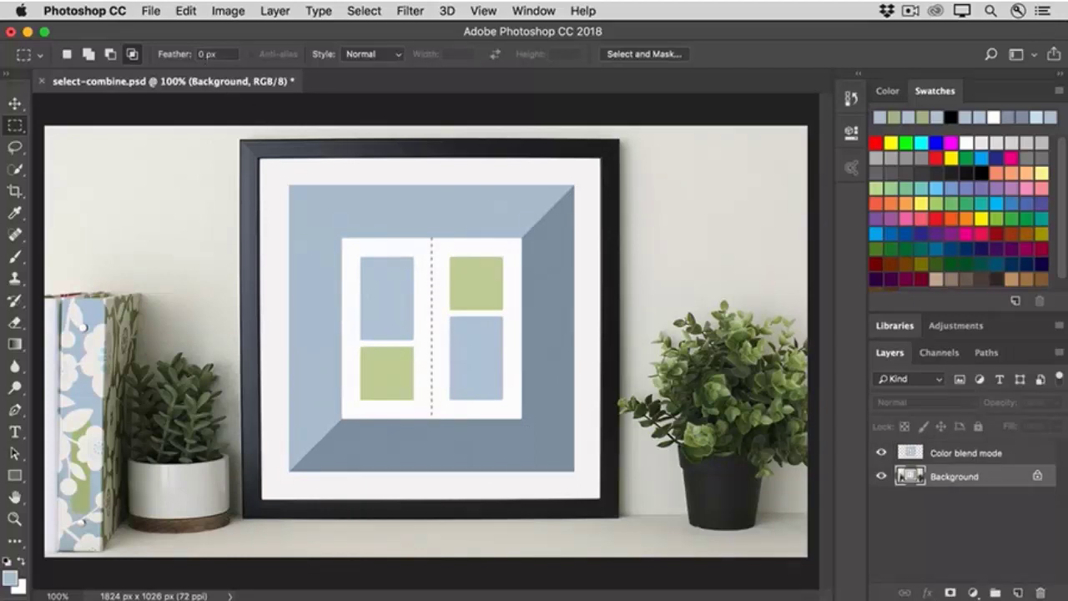
pyautogui.click(185, 11)
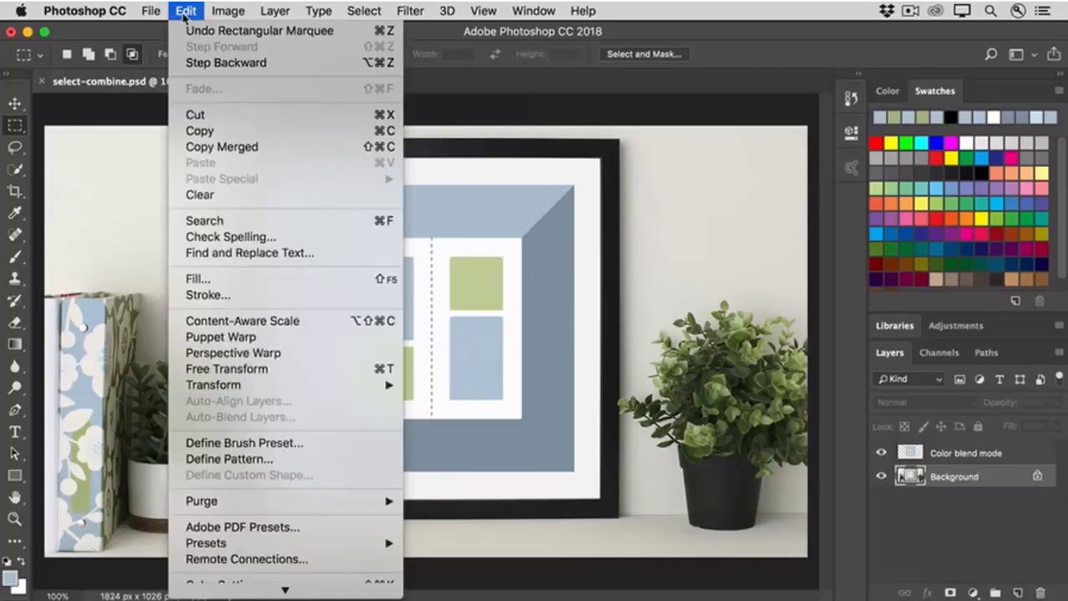
pyautogui.click(233, 301)
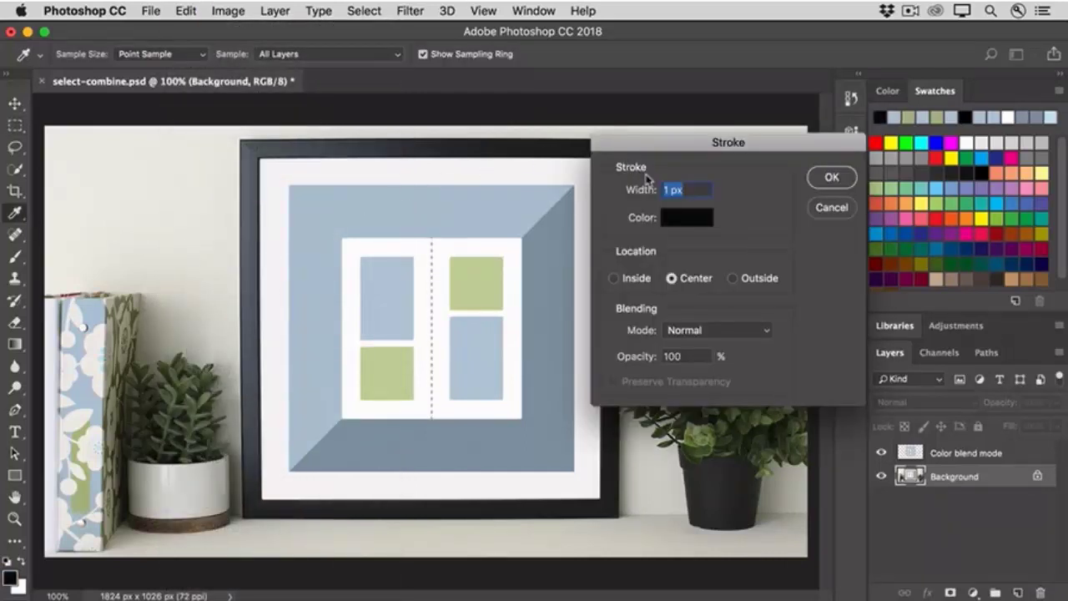
pyautogui.click(665, 190)
pyautogui.write('3')
pyautogui.click(674, 222)
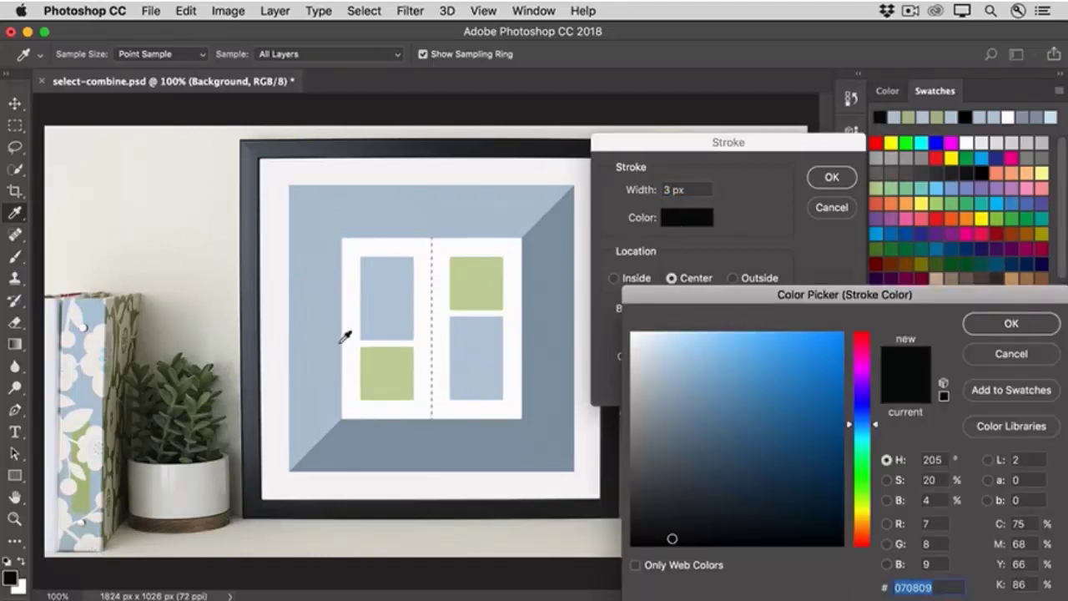
pyautogui.click(98, 485)
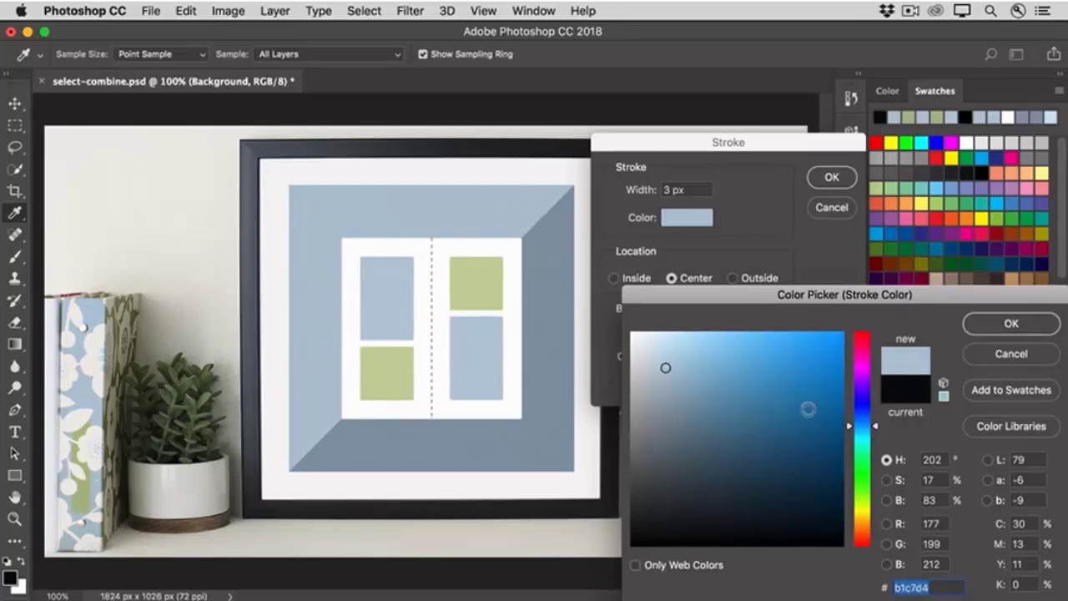
pyautogui.click(996, 333)
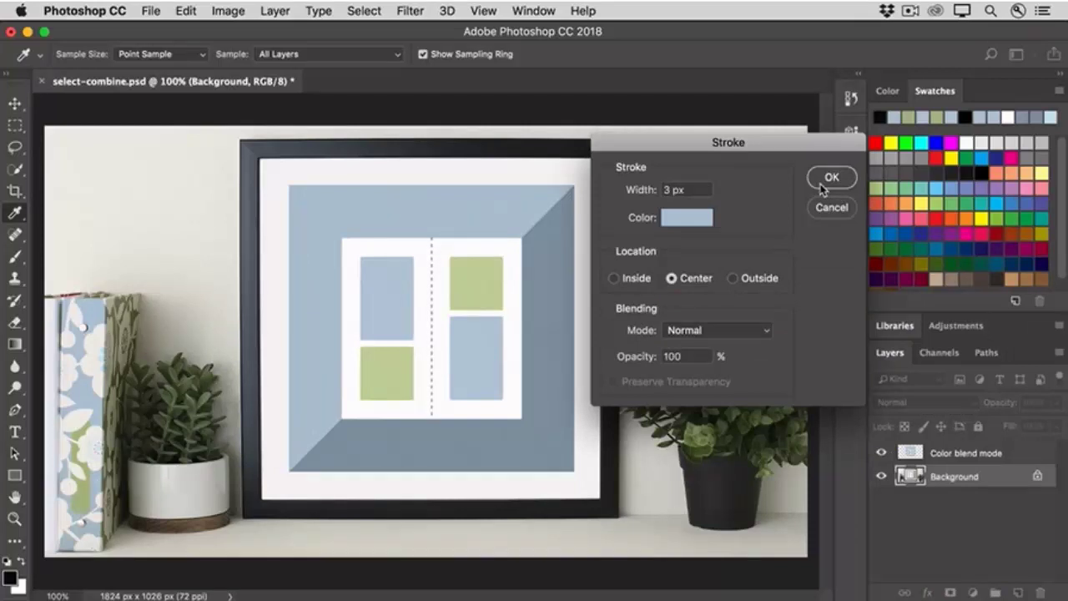
pyautogui.click(822, 186)
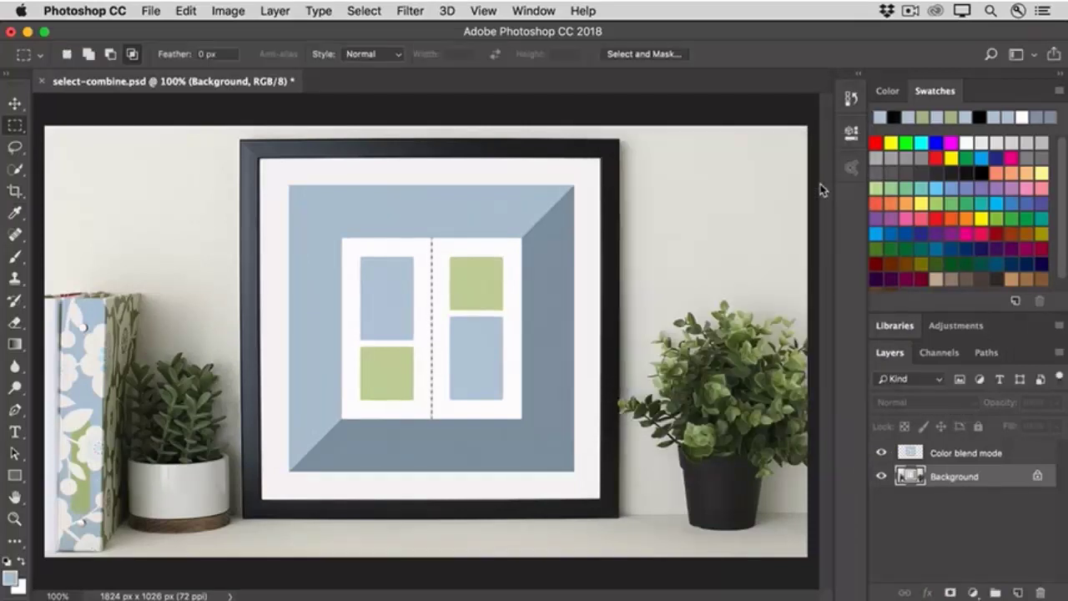